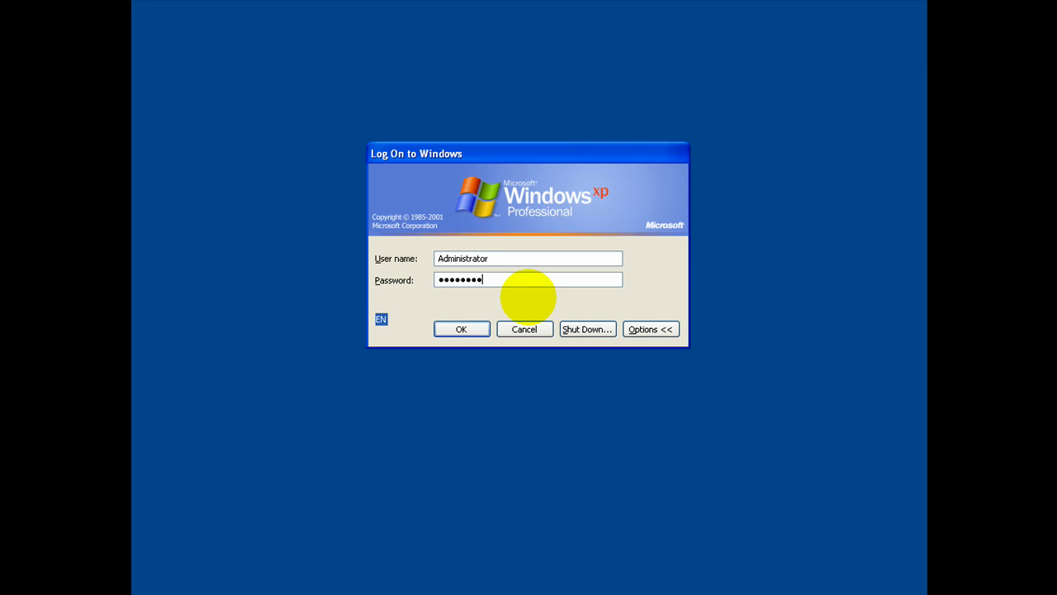
- Log on to Windows as Administrator and open the Network Connections folder of the Control Panel
key(Return)
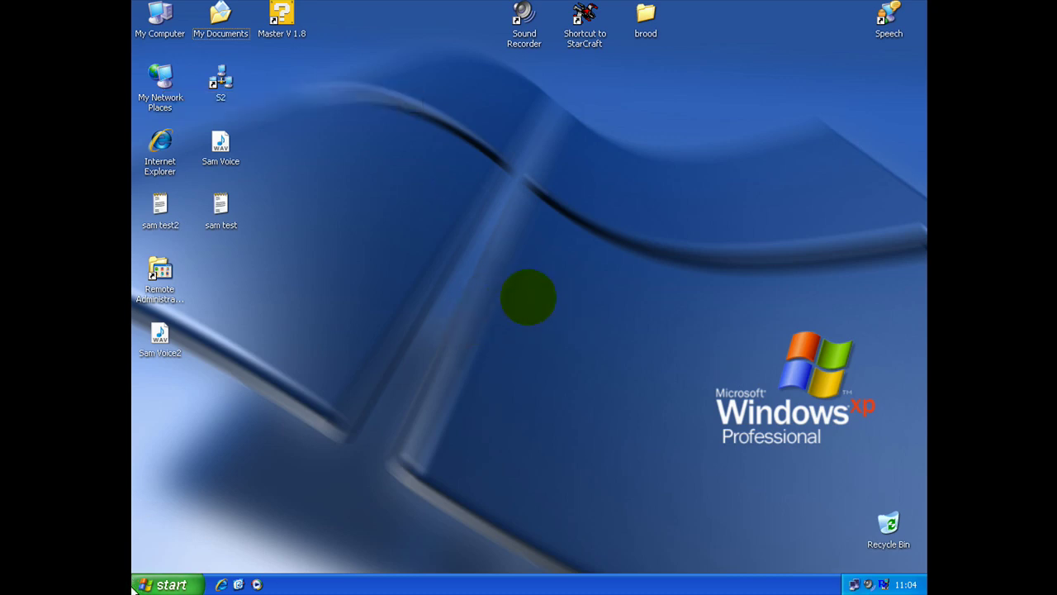
click(178, 584)
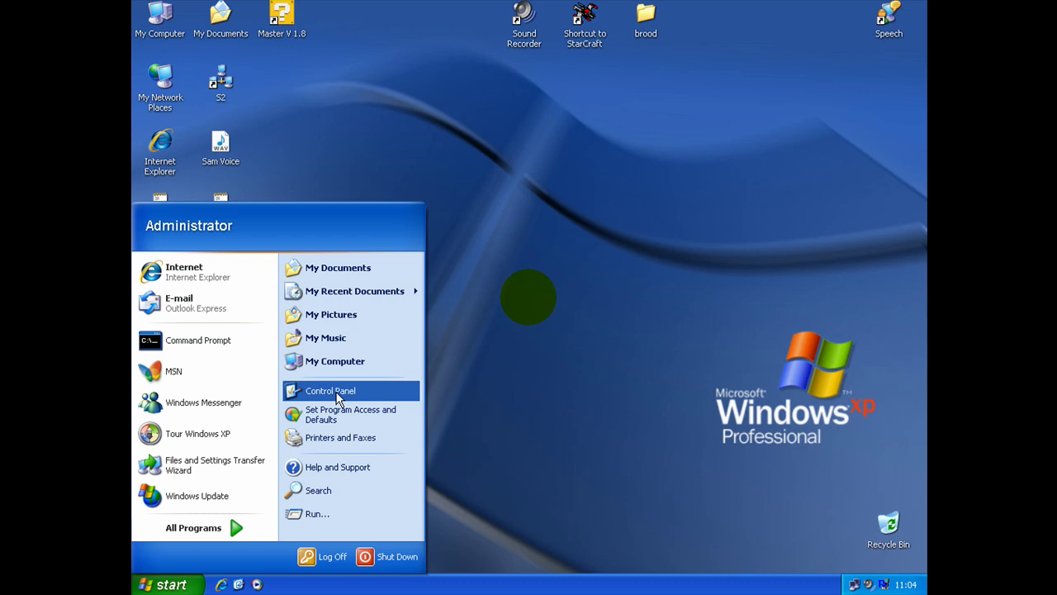
click(336, 394)
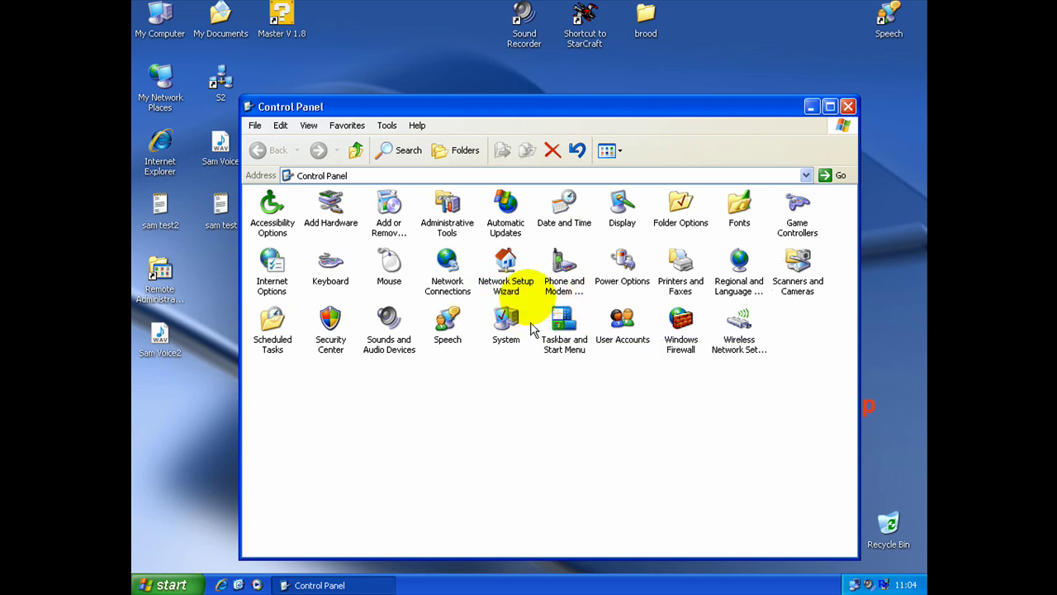
key(n)
key(Return)
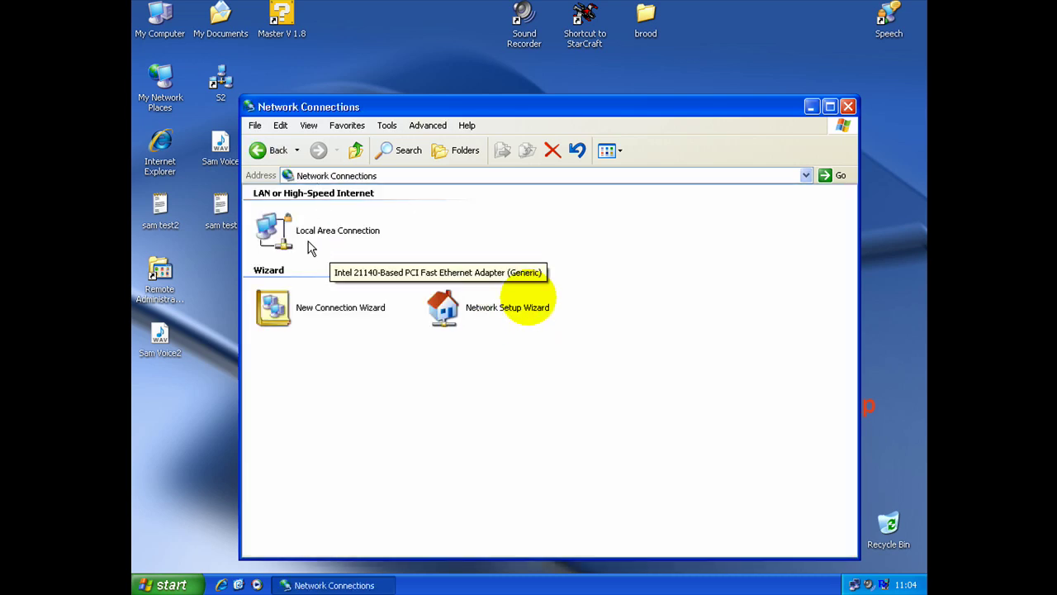
click(314, 238)
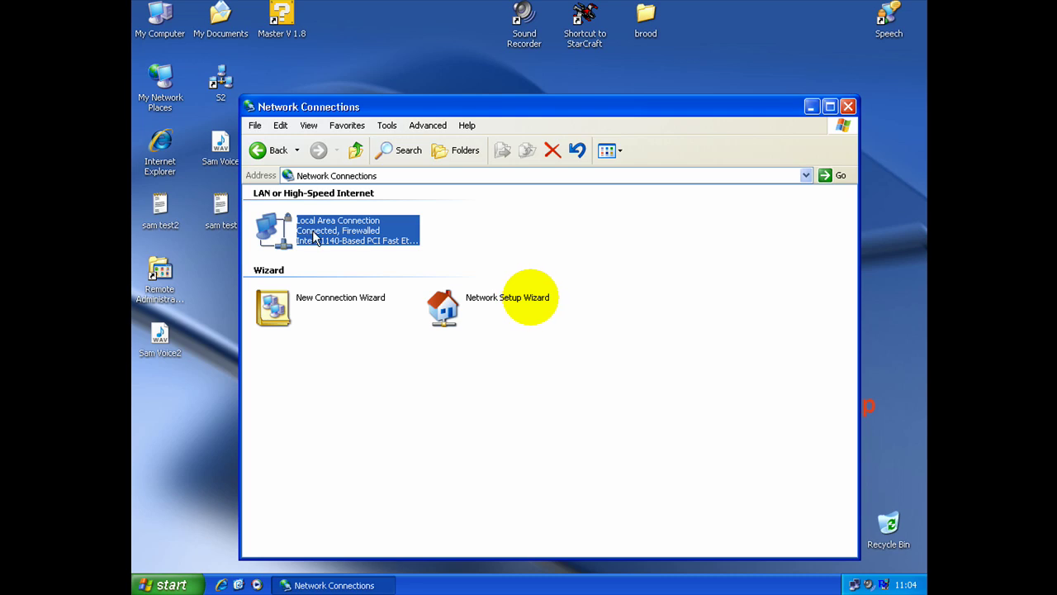
right_click(363, 233)
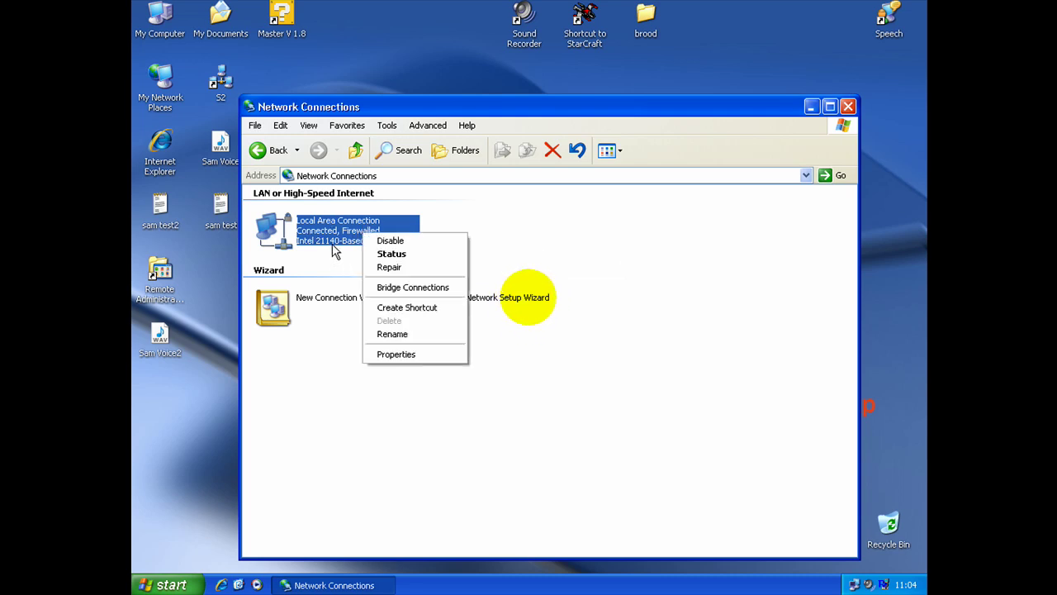
click(349, 390)
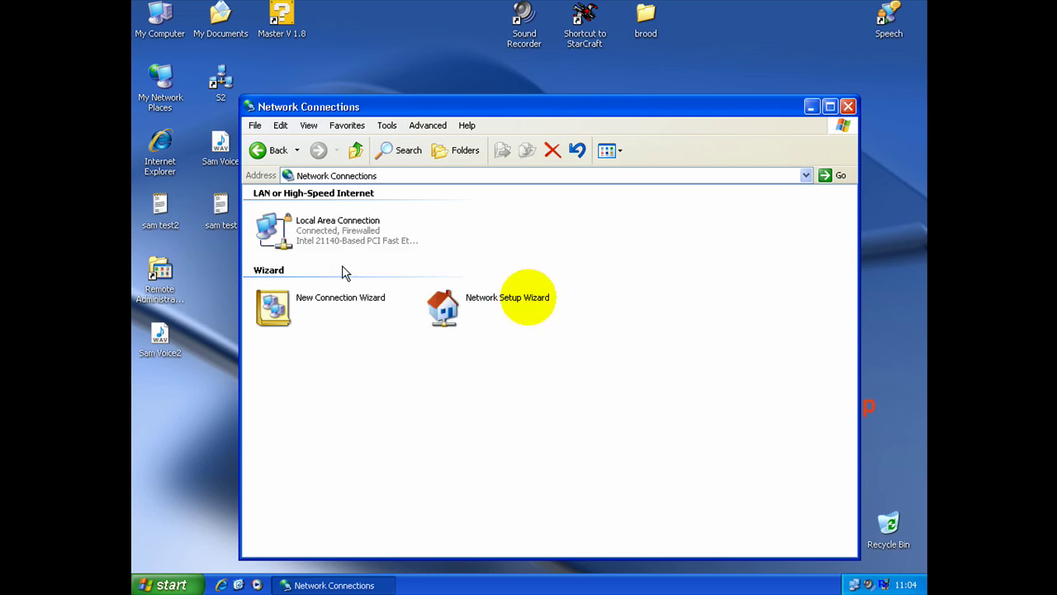
- Start a new connection, choosing an advanced connection that accepts incoming connections
click(256, 127)
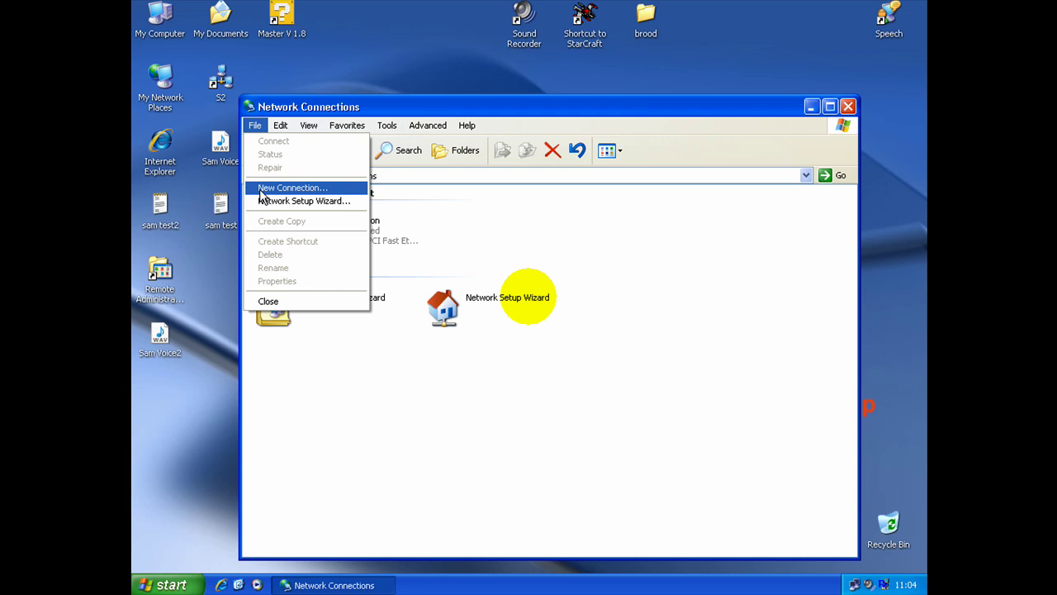
click(313, 194)
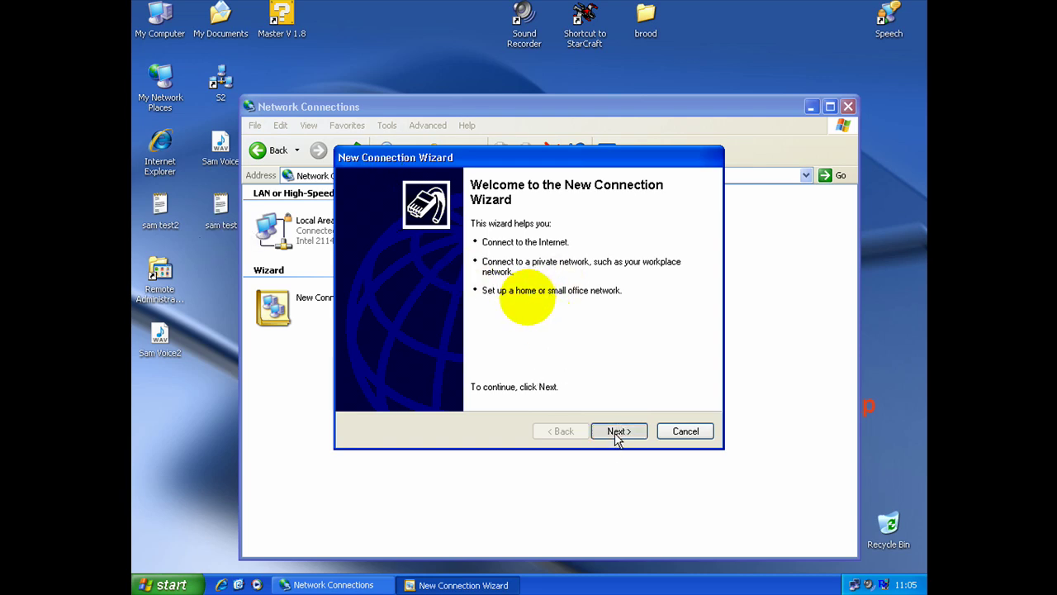
click(617, 431)
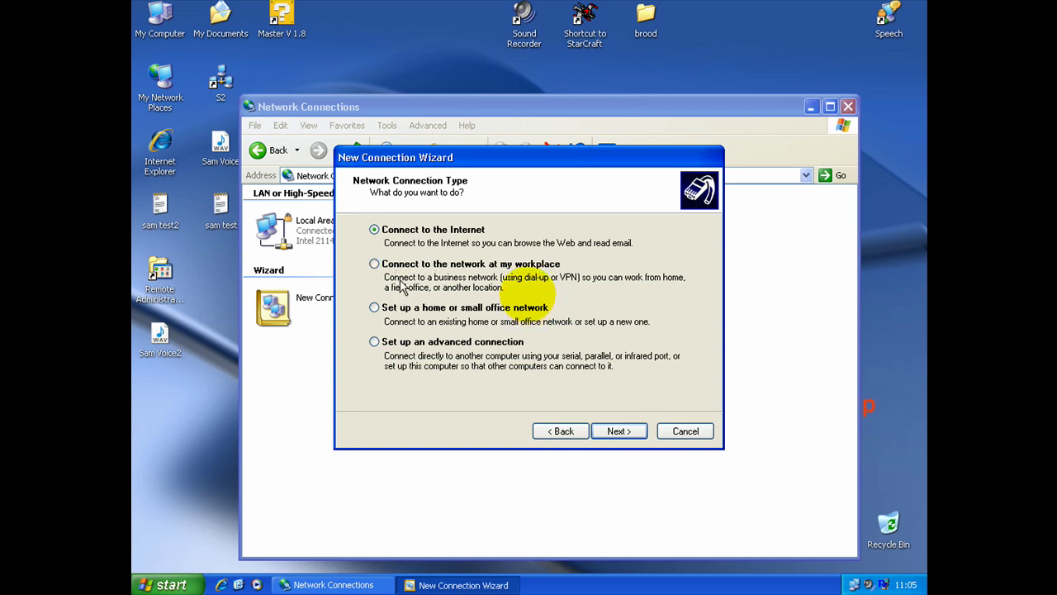
click(402, 346)
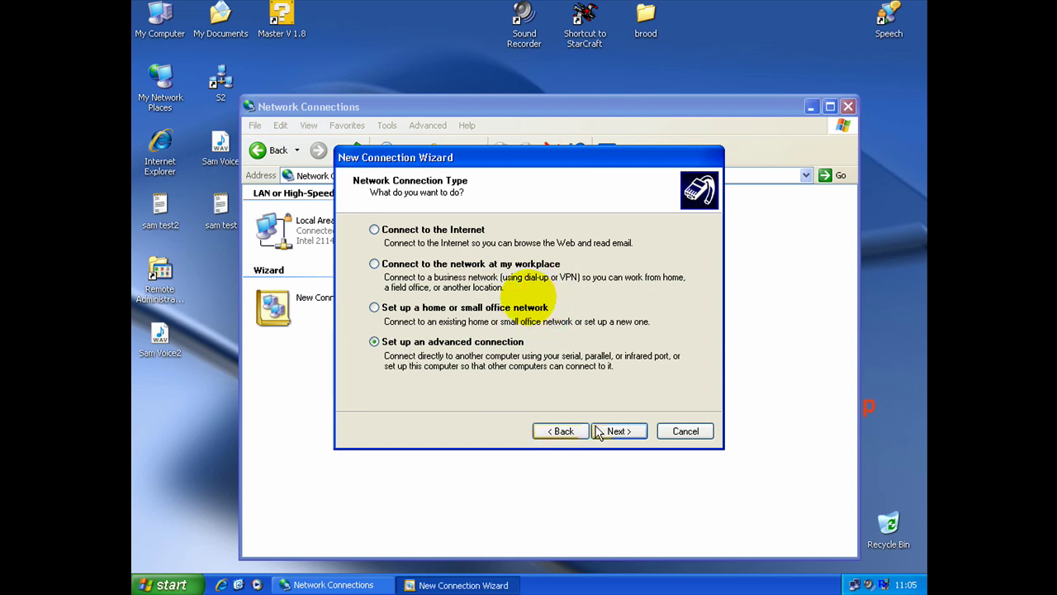
click(619, 431)
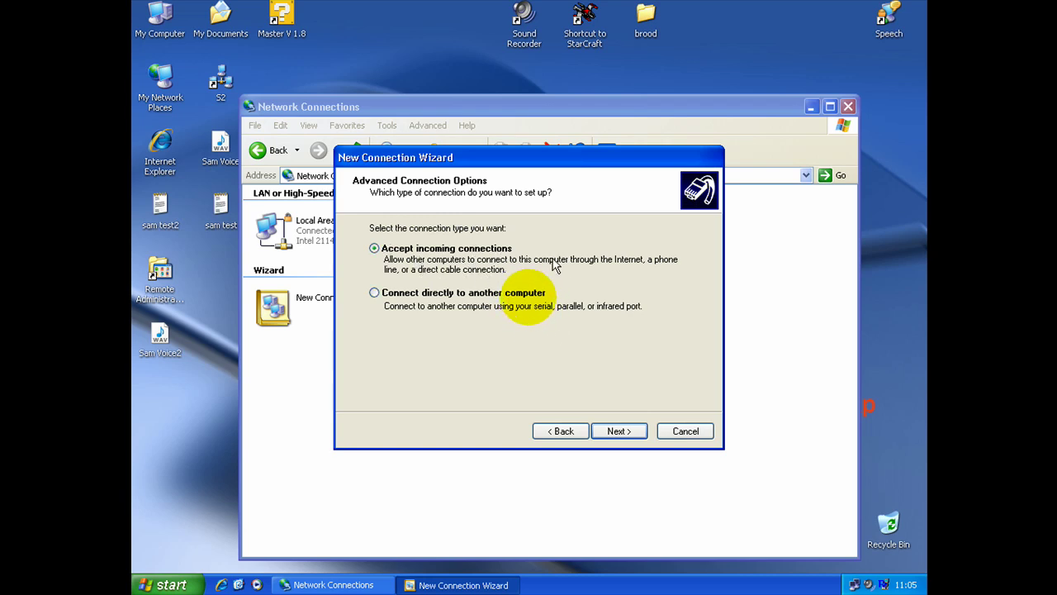
click(621, 431)
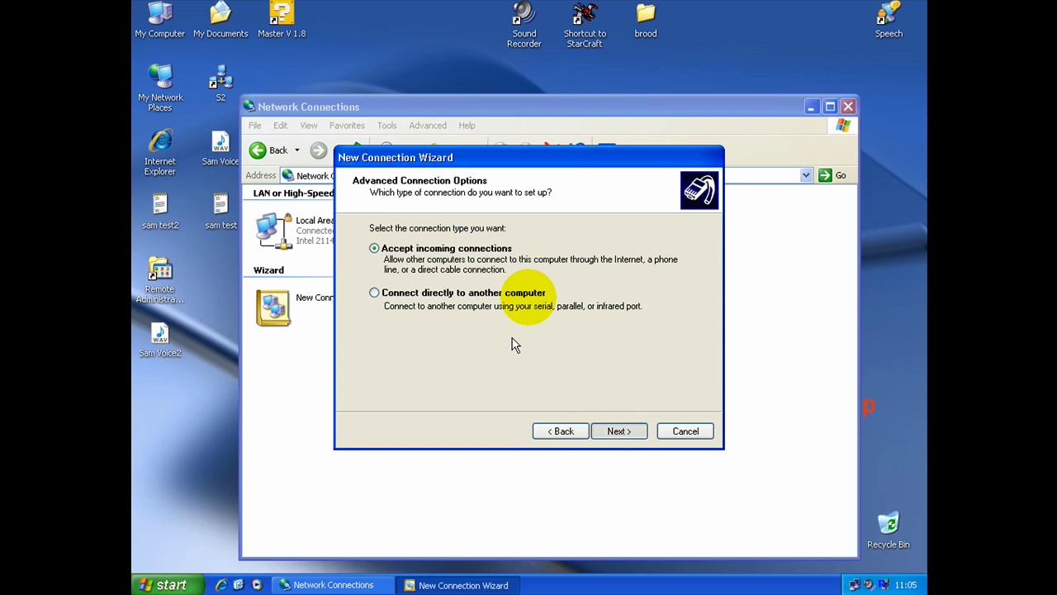
key(Return)
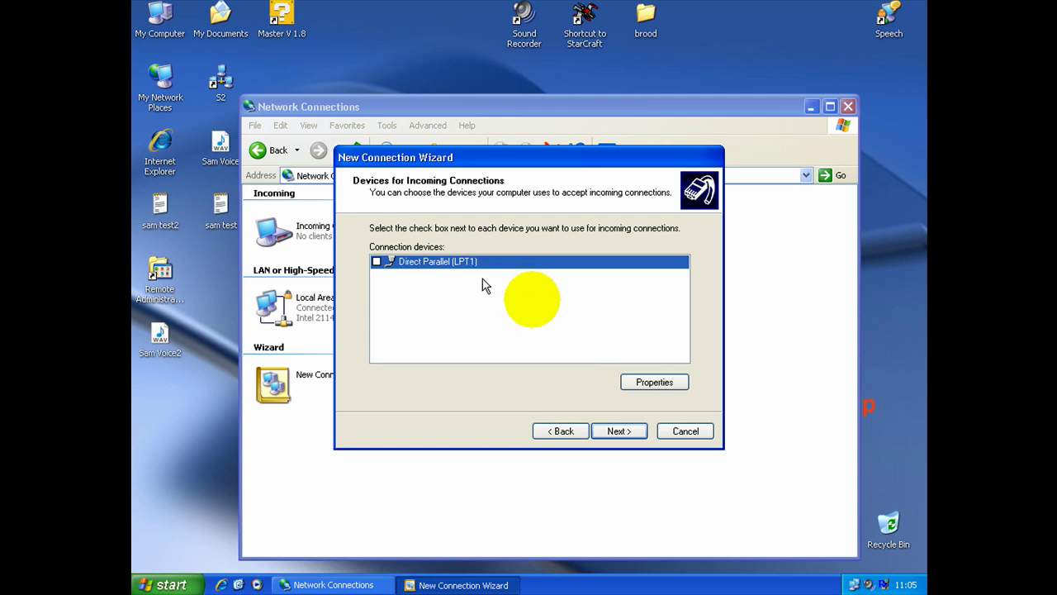
- Leave the parallel port device unused, allow virtual private connections, and permit only the Administrator account to connect
click(620, 431)
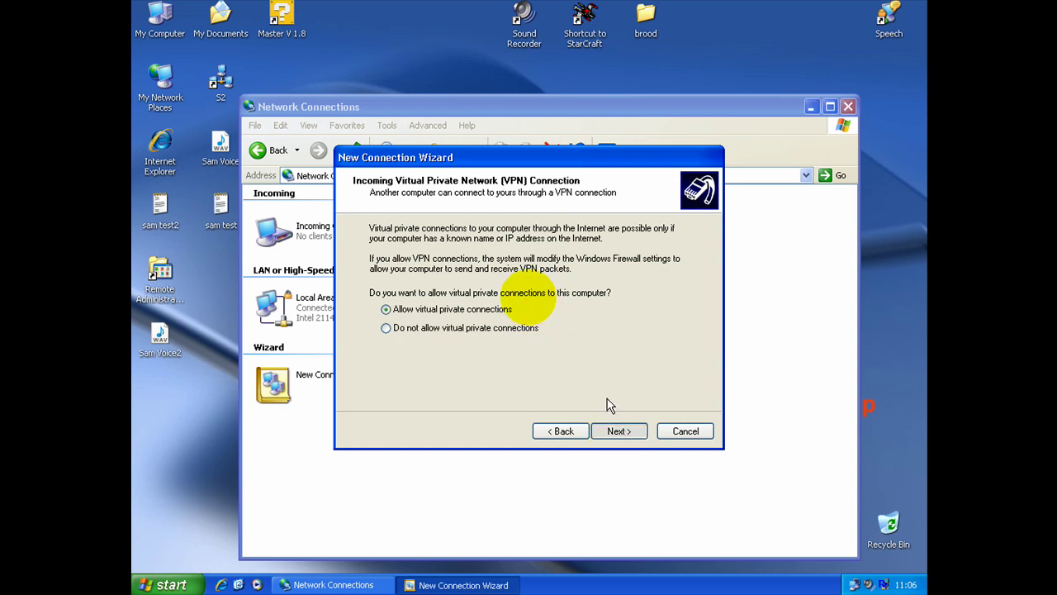
click(619, 430)
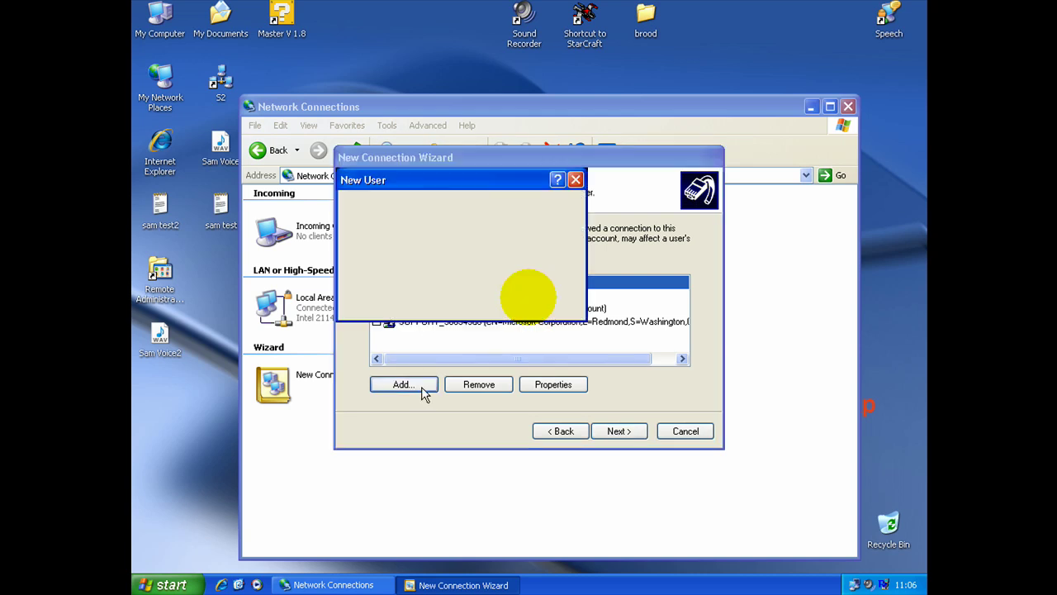
click(549, 303)
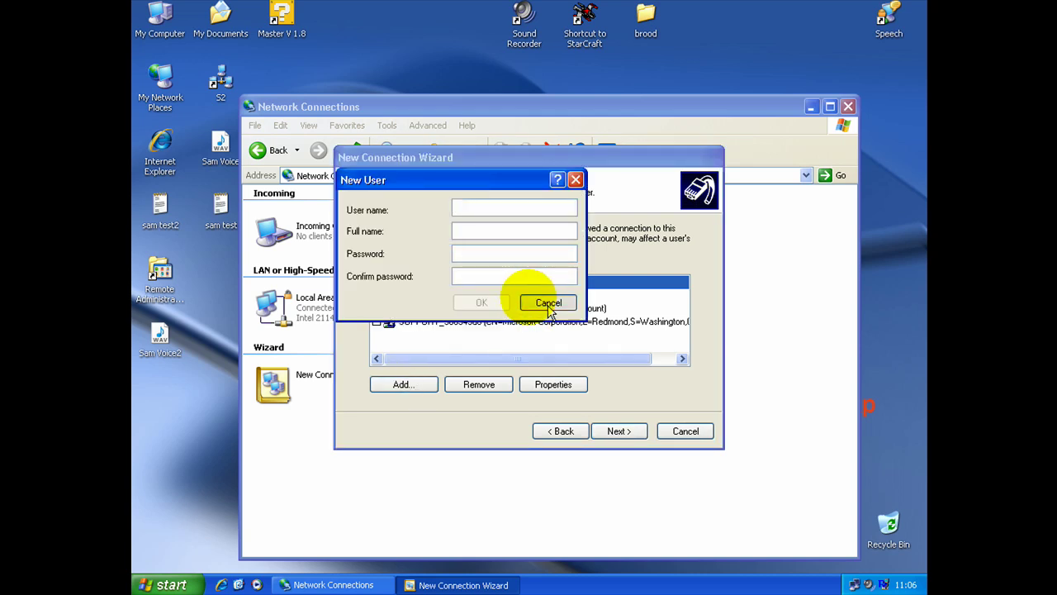
click(377, 282)
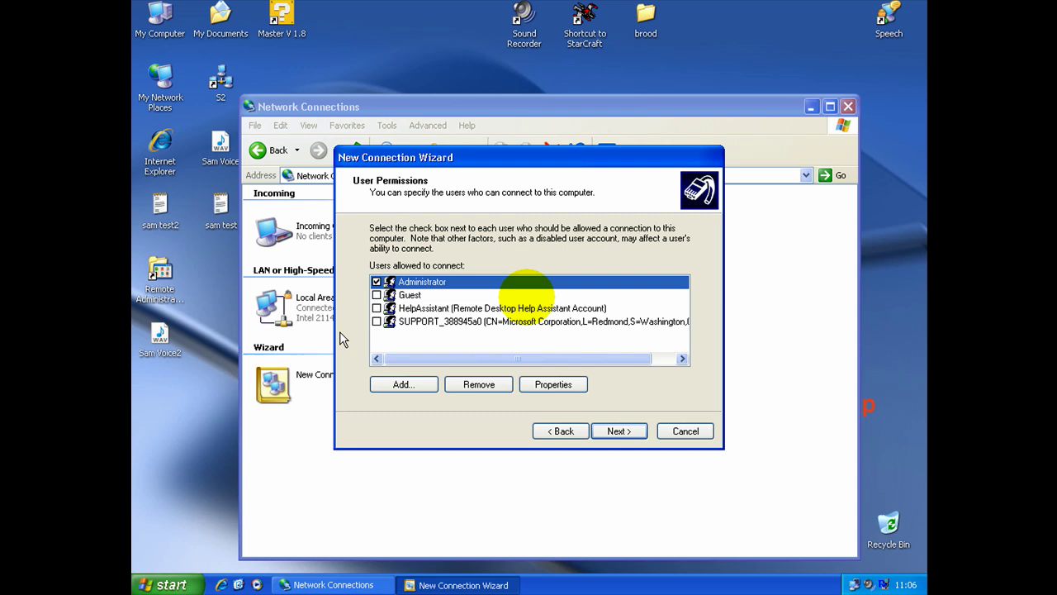
click(604, 434)
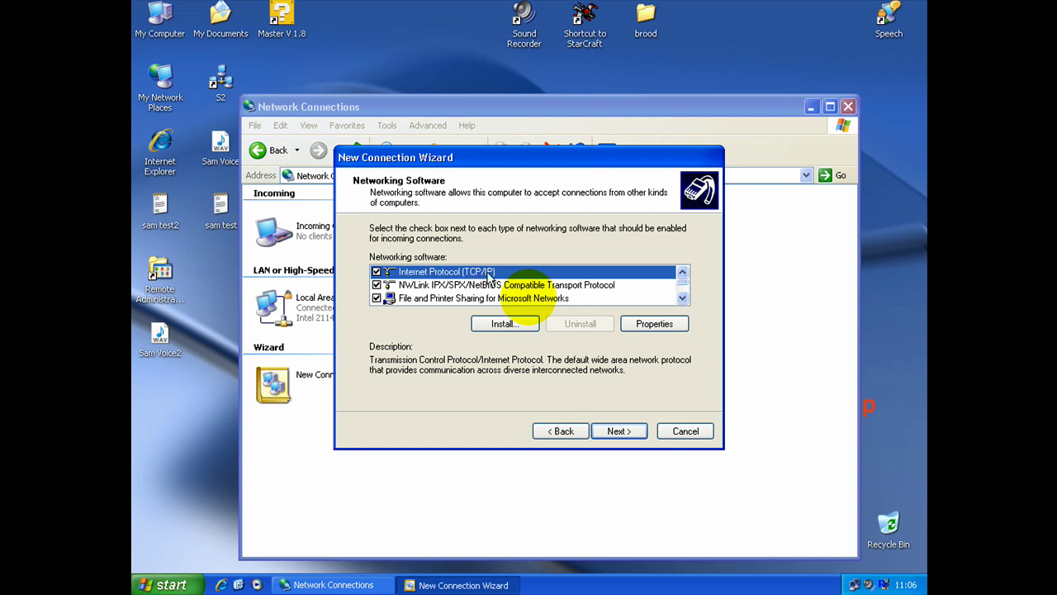
- Specify the incoming TCP/IP address range 192.168.0.110 to 192.168.0.130 and finish creating the incoming connection
double_click(500, 273)
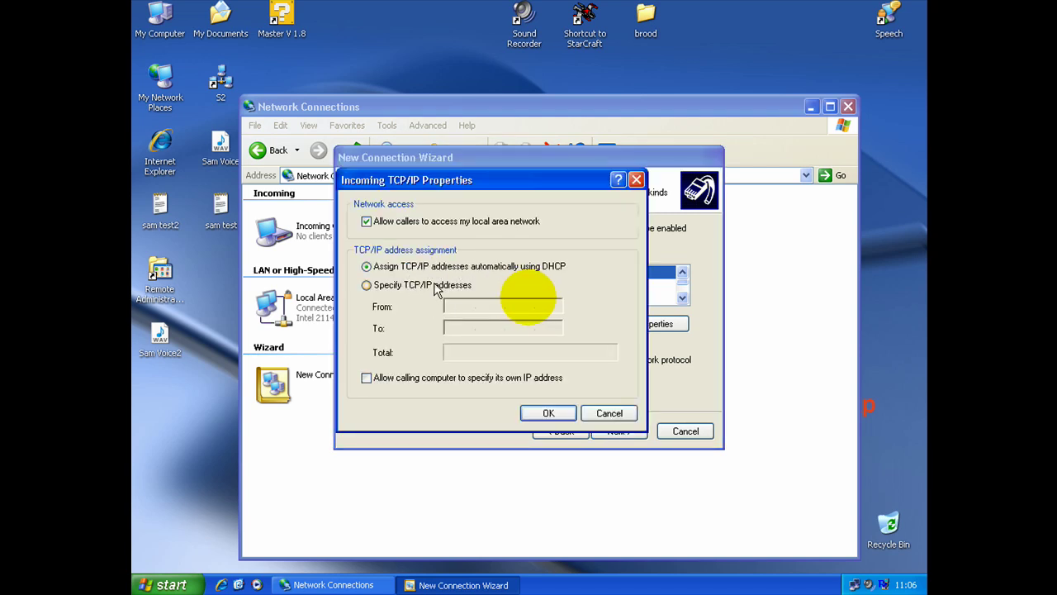
click(417, 285)
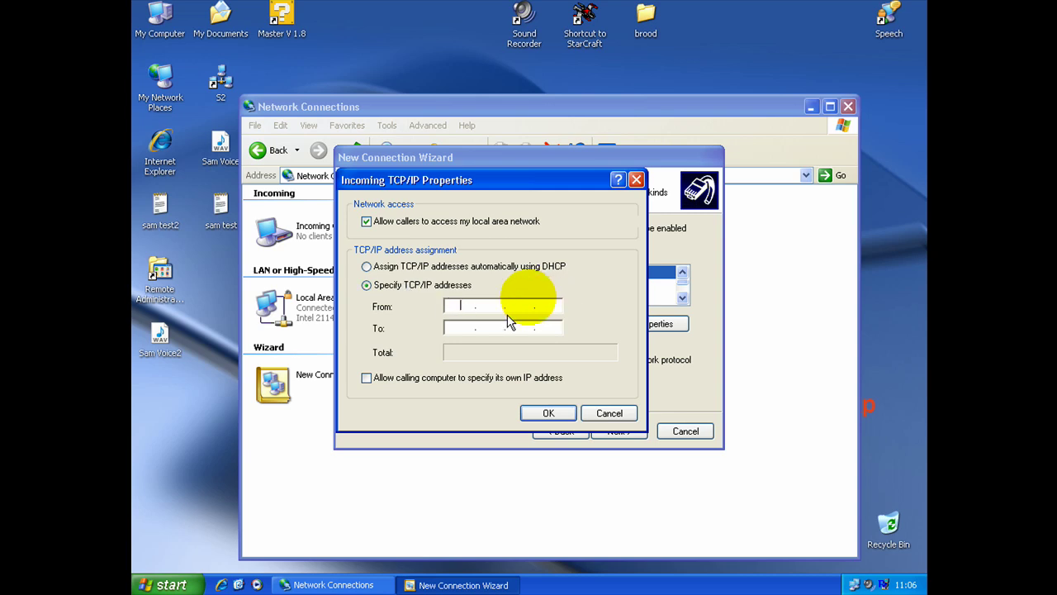
text(192.168.0.)
key(Tab)
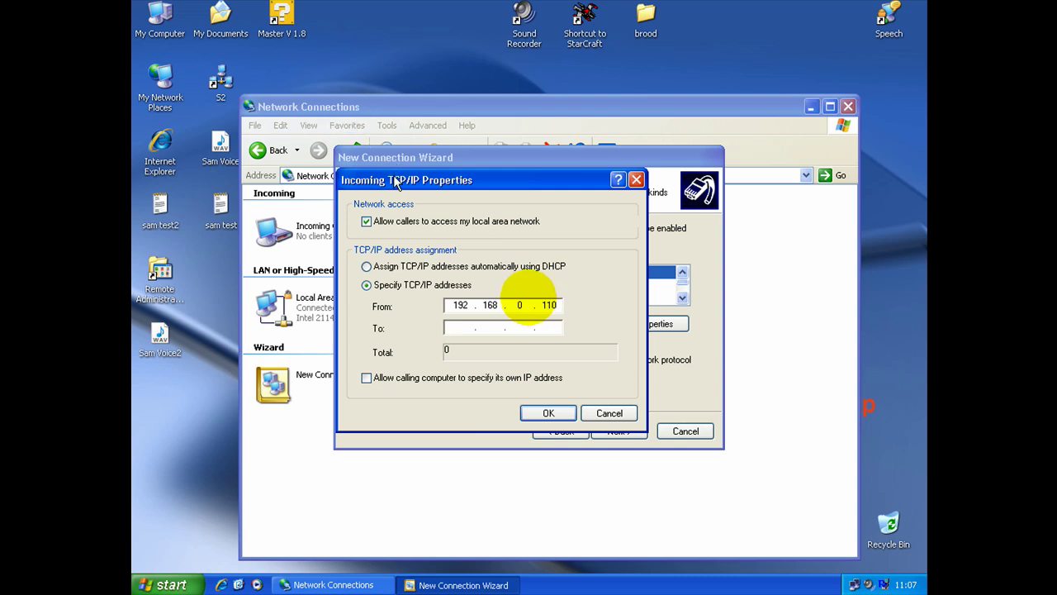
drag(408, 187, 449, 202)
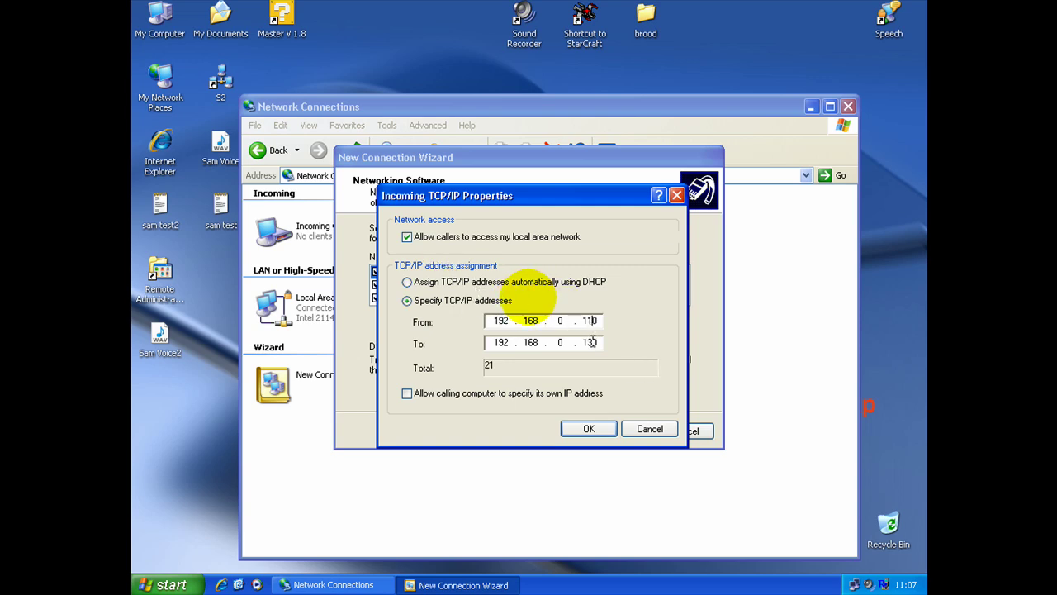
click(602, 431)
click(626, 431)
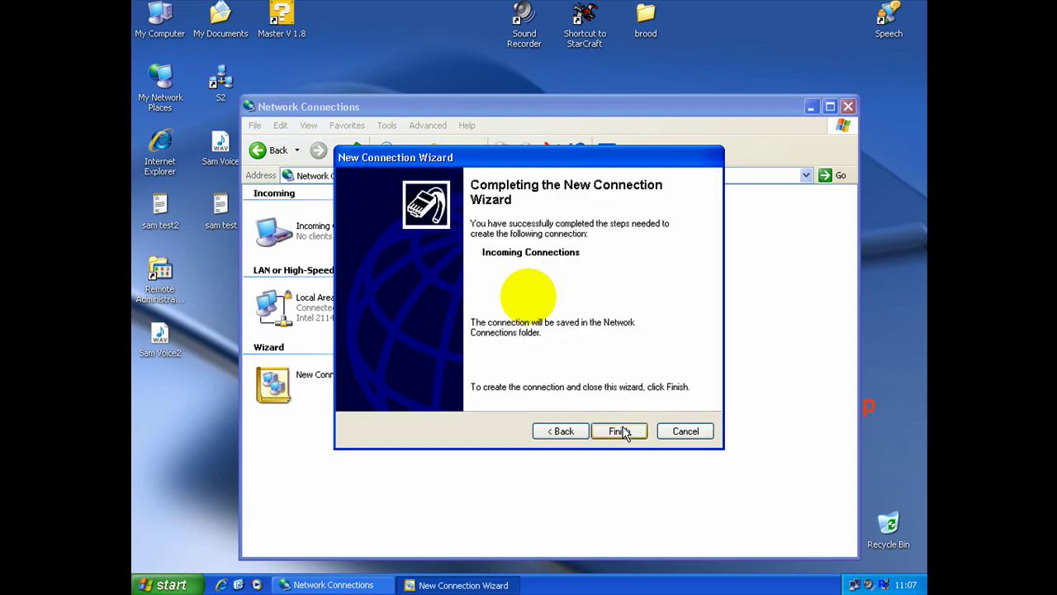
click(620, 432)
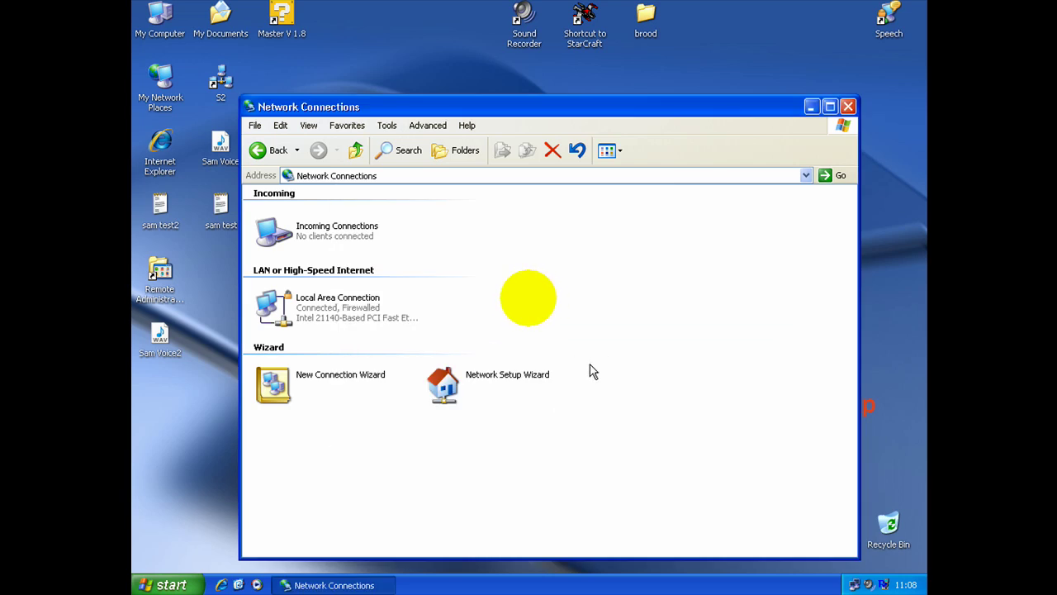
- Open the Windows Firewall settings at the list of exceptions and close the Control Panel window
click(169, 584)
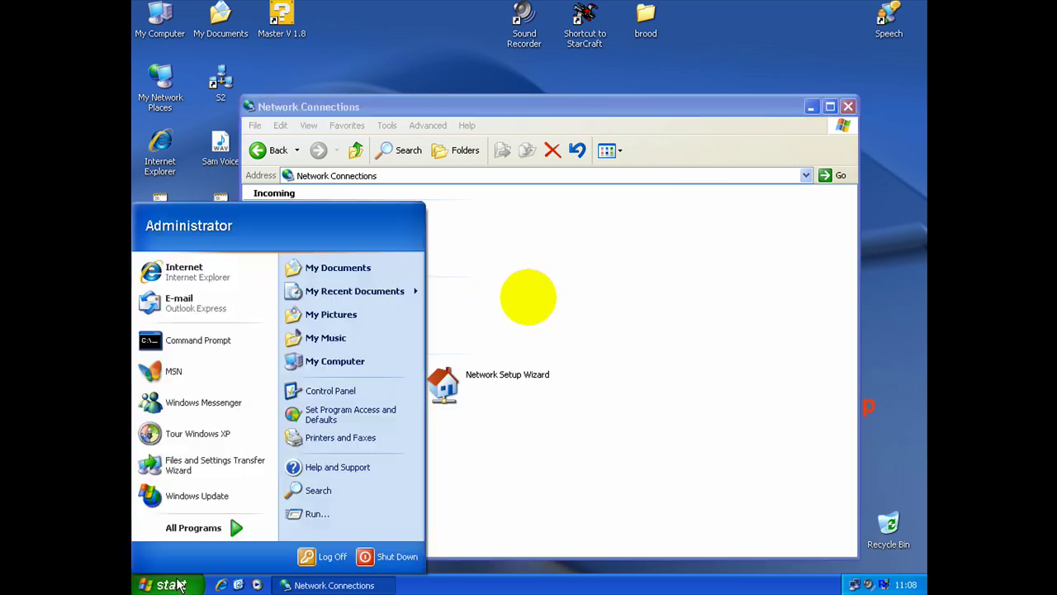
click(367, 399)
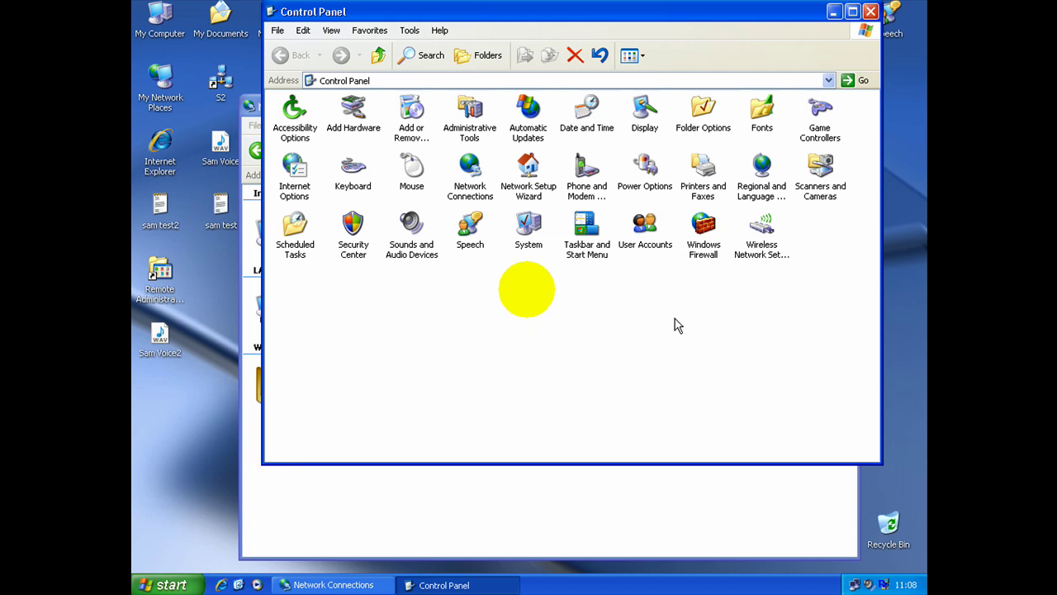
double_click(708, 254)
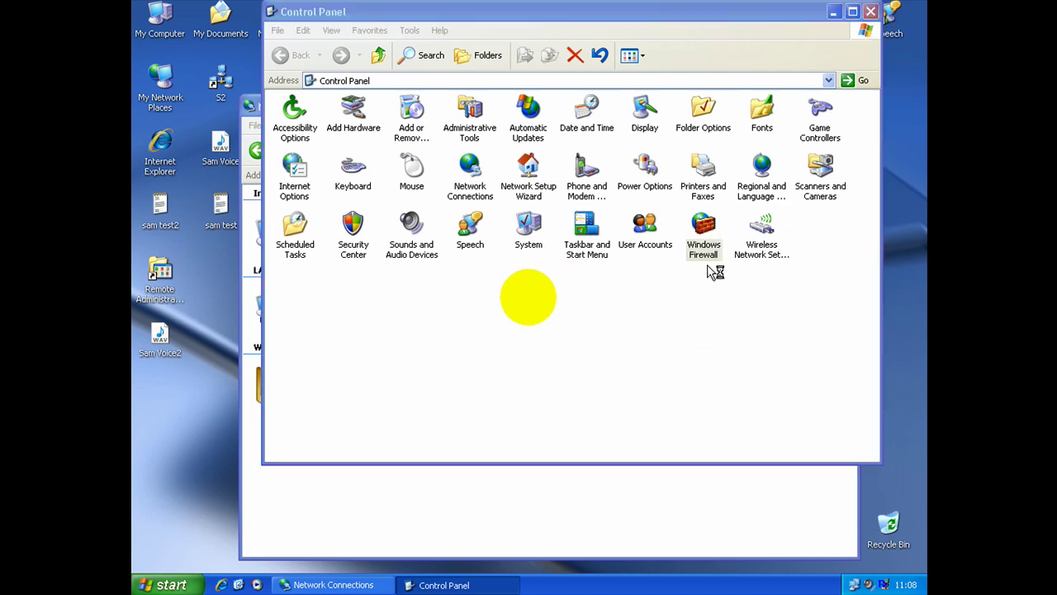
click(872, 11)
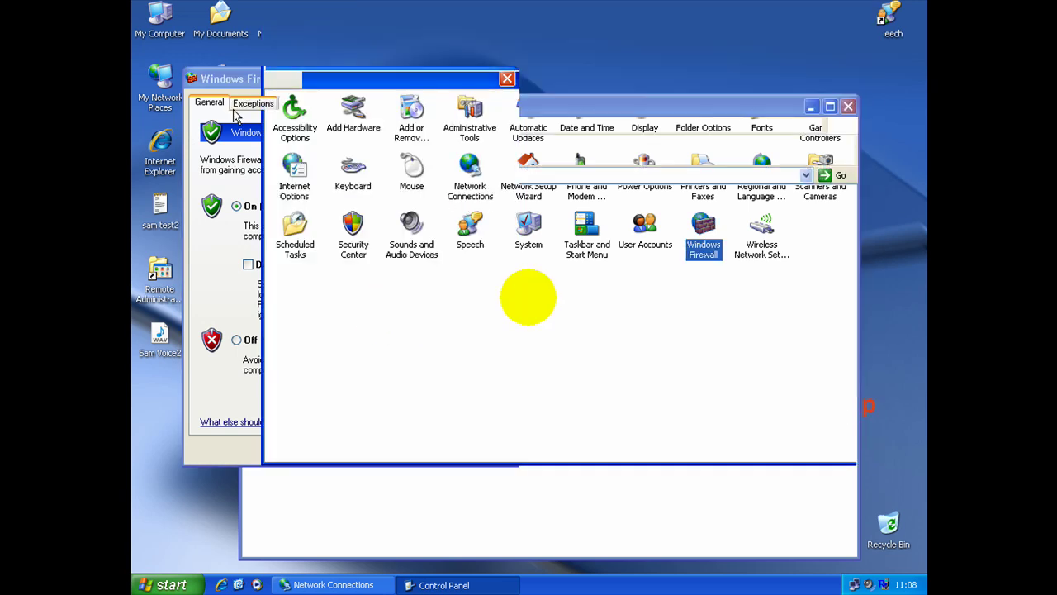
click(253, 105)
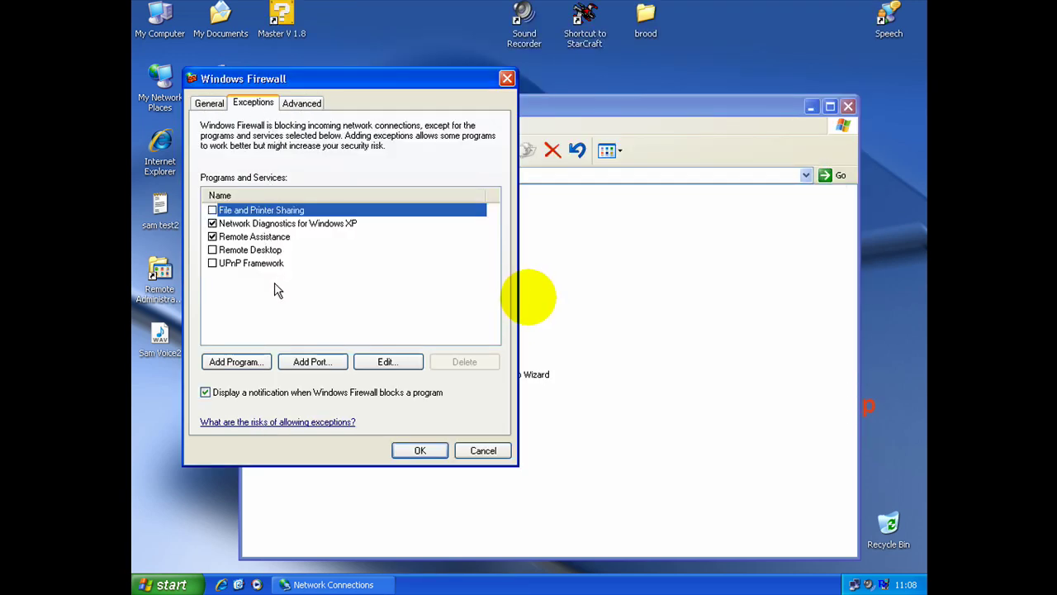
- Add a firewall port exception named VPN for TCP port 1723 and save the firewall settings
click(312, 363)
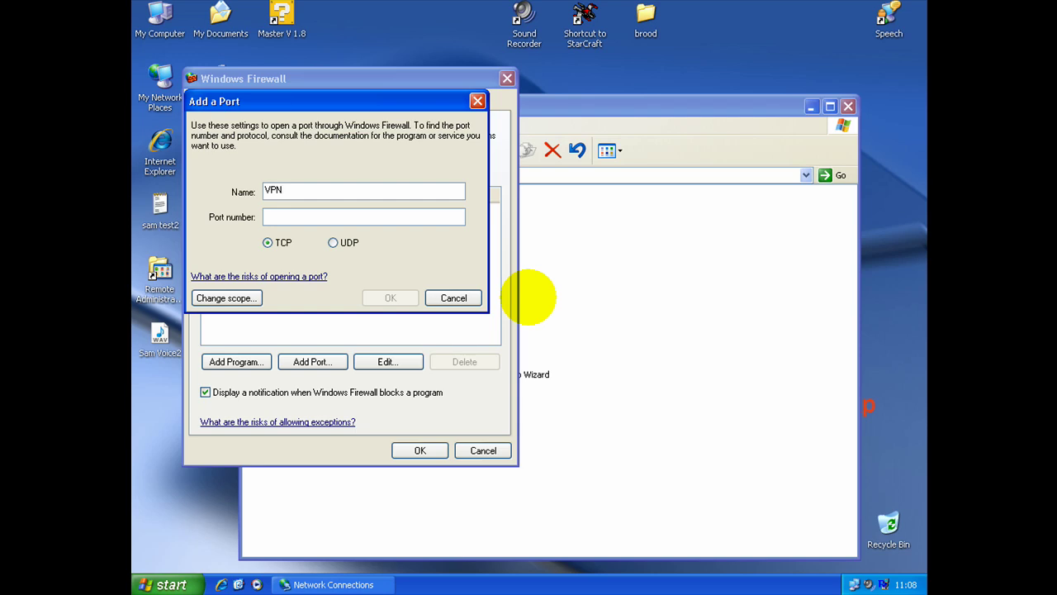
click(289, 217)
text(172)
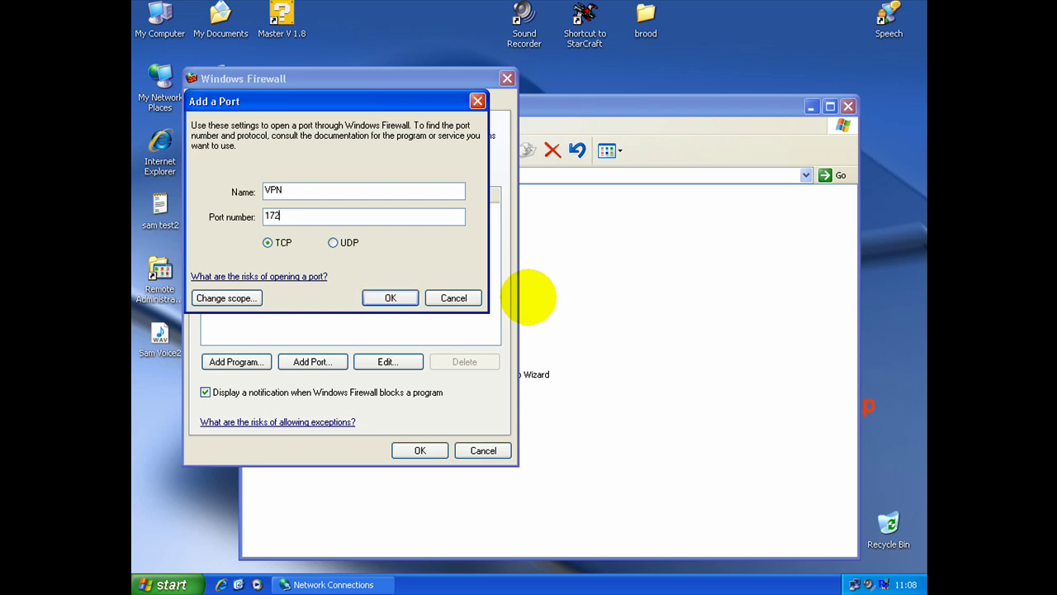
text(3)
click(378, 297)
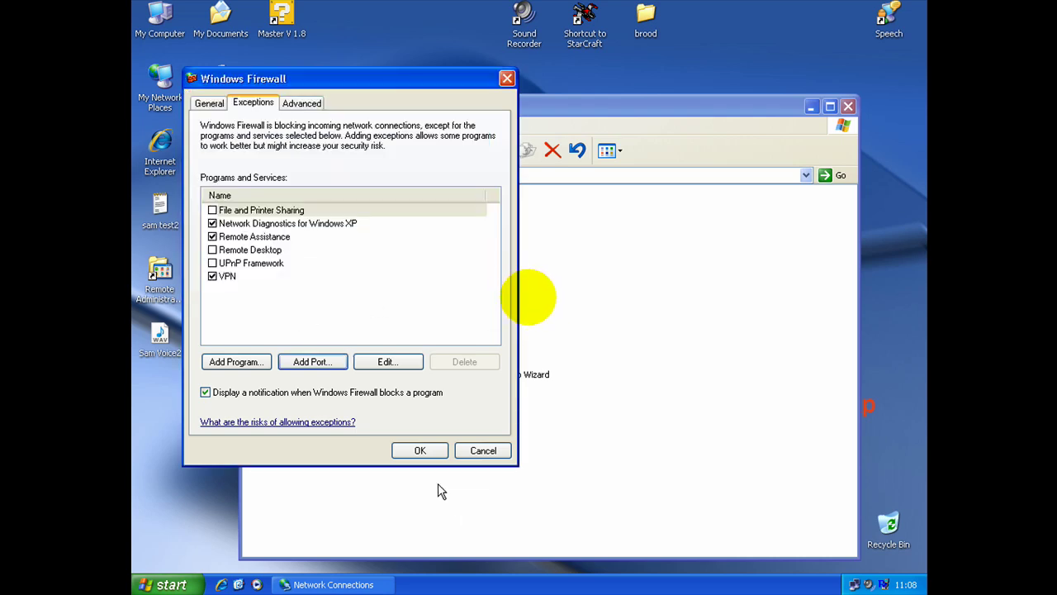
click(418, 451)
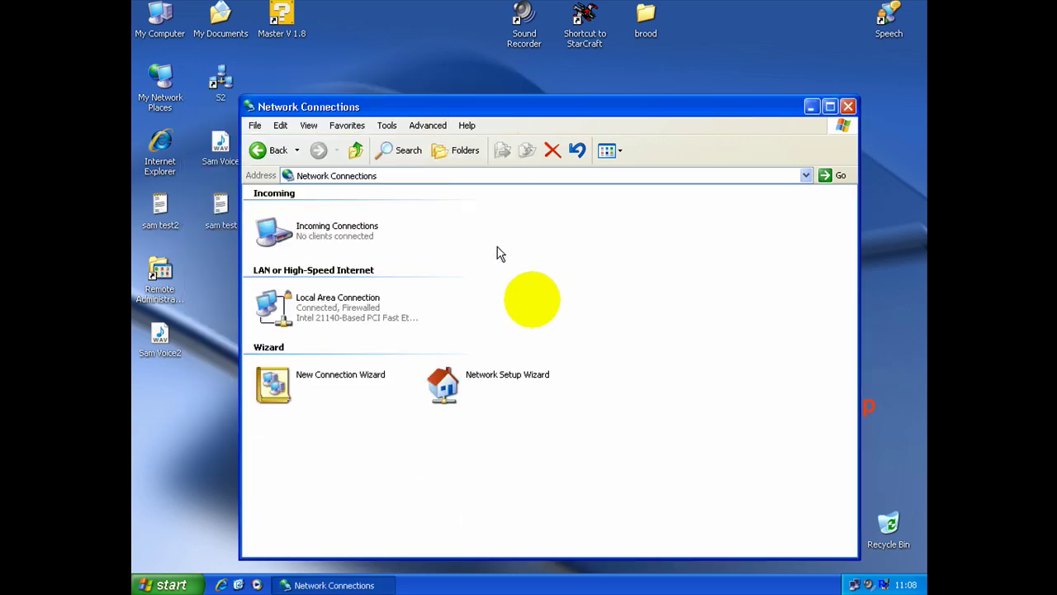
click(343, 233)
click(403, 242)
click(338, 240)
click(409, 236)
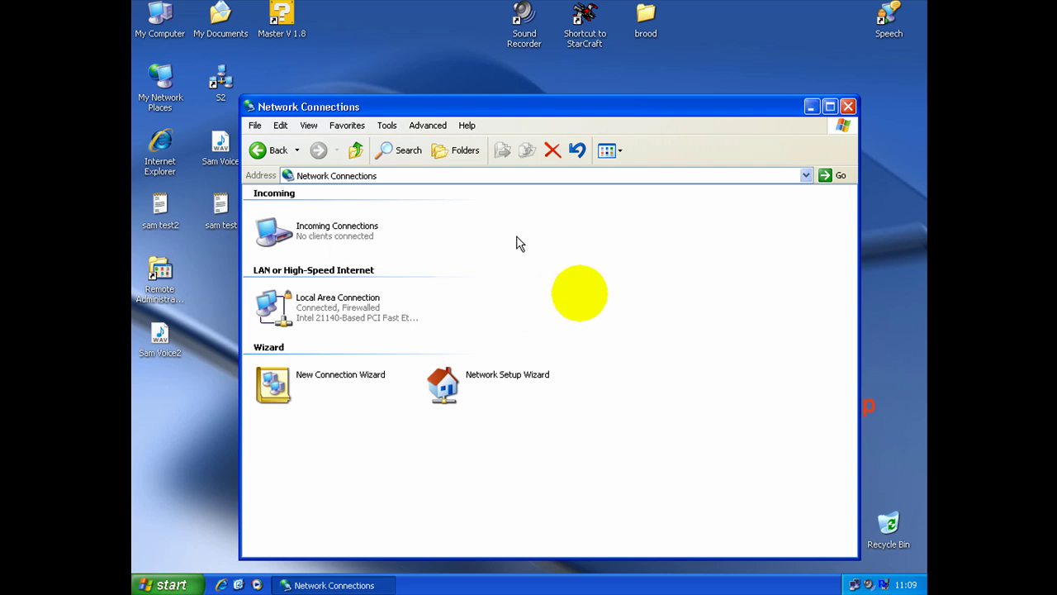
- Close the Network Connections window
drag(733, 107, 711, 83)
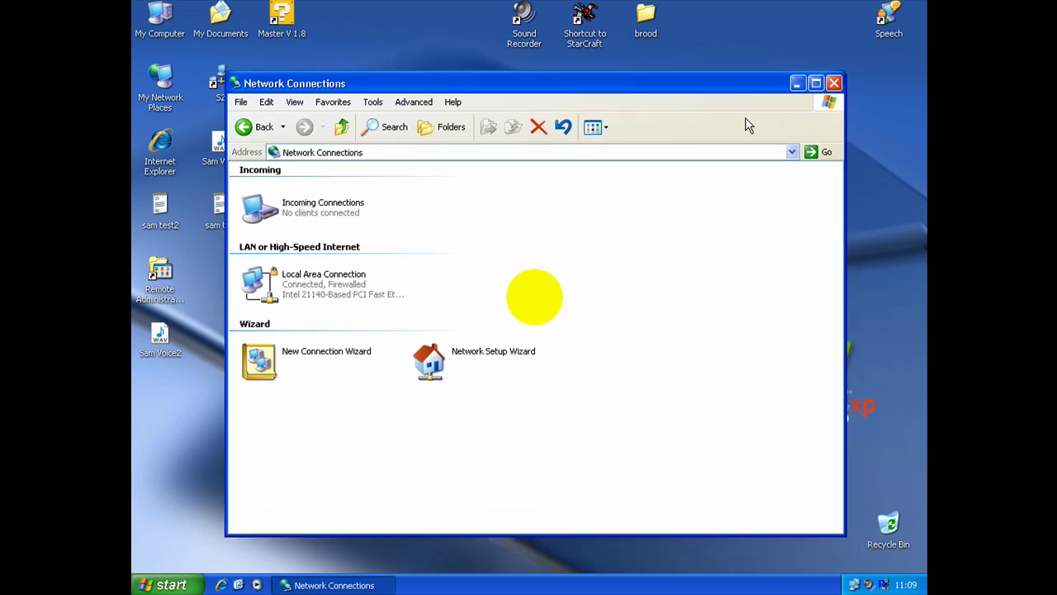
click(836, 86)
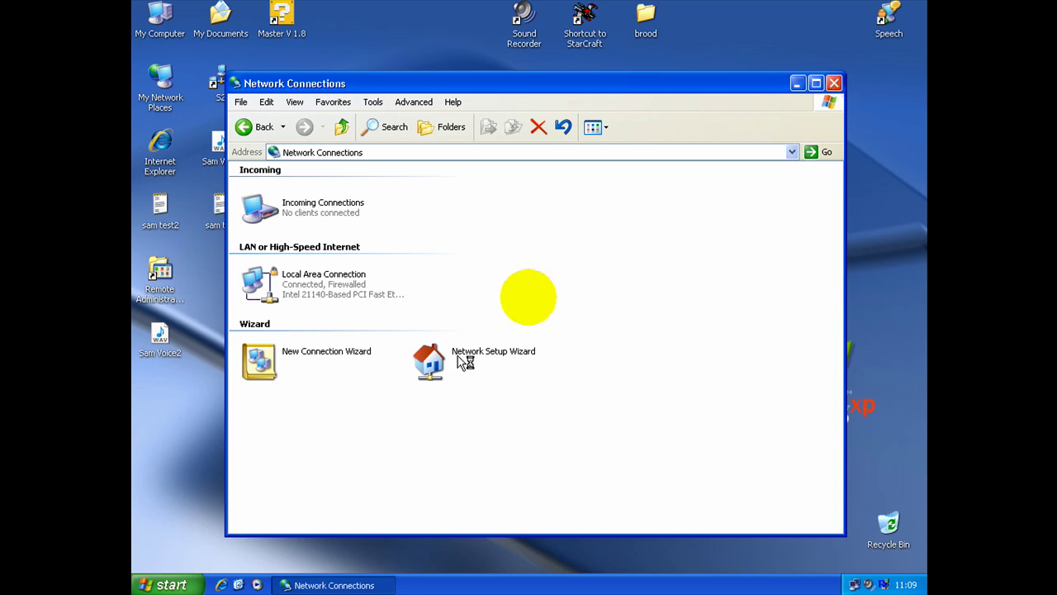